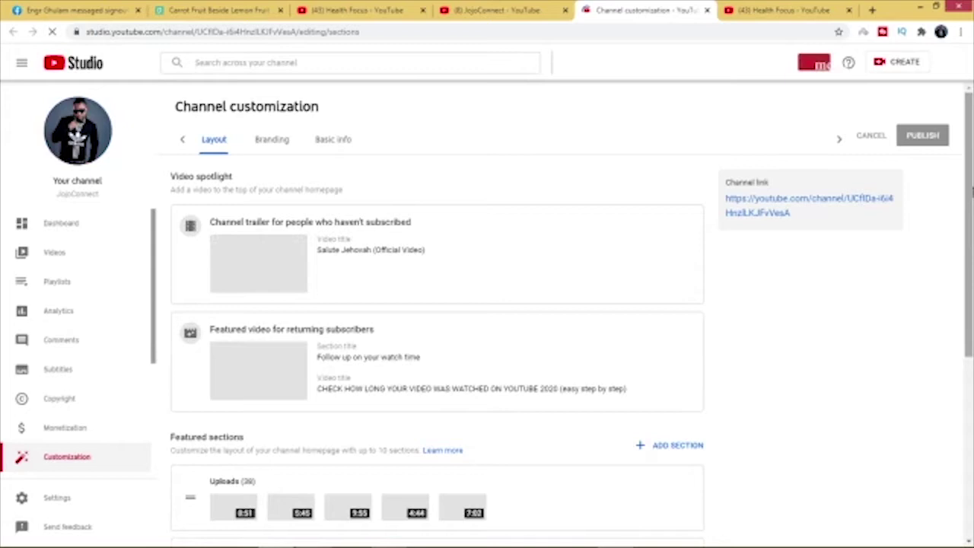
- Review the Featured sections, then add a new Featured channels section from the section-type list
{"action": "scroll", "coordinate": [438, 327], "scroll_direction": "down", "scroll_amount": 6}
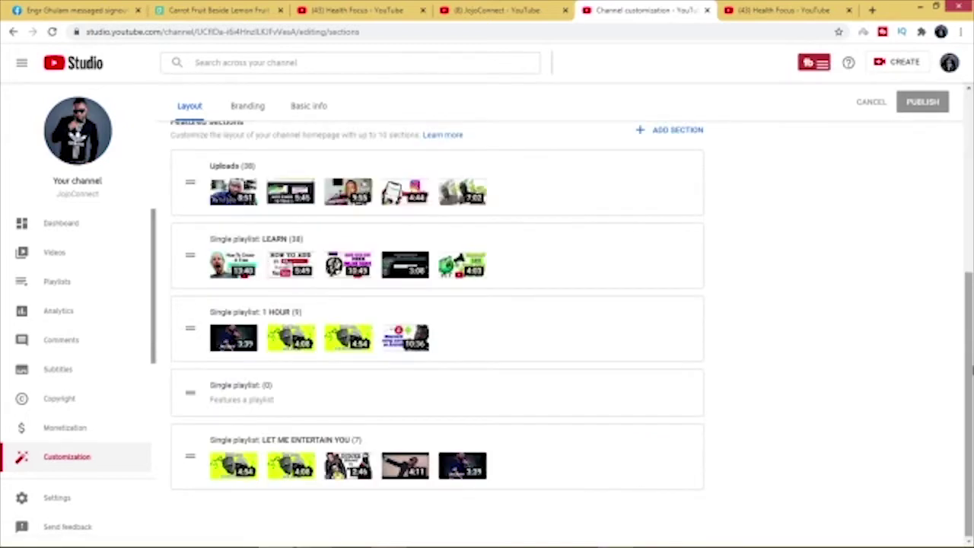
{"action": "scroll", "coordinate": [438, 327], "scroll_direction": "up", "scroll_amount": 4}
{"action": "scroll", "coordinate": [438, 327], "scroll_direction": "down", "scroll_amount": 3}
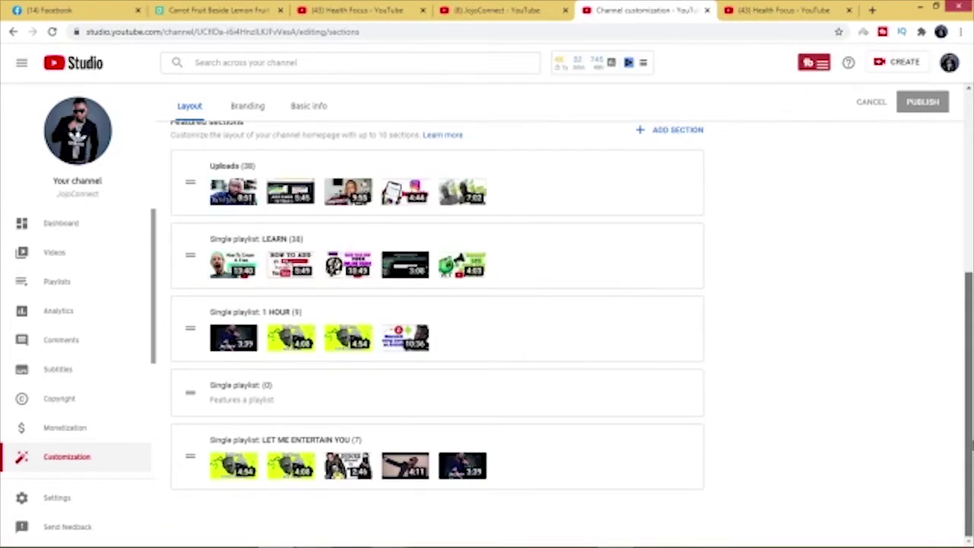
{"action": "scroll", "coordinate": [437, 327], "scroll_direction": "up", "scroll_amount": 4}
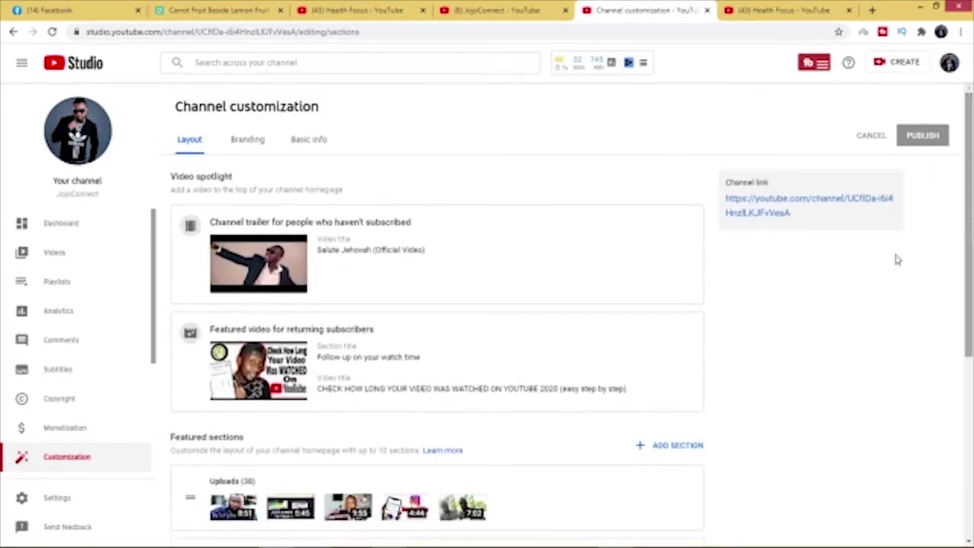
{"action": "left_click", "coordinate": [676, 449]}
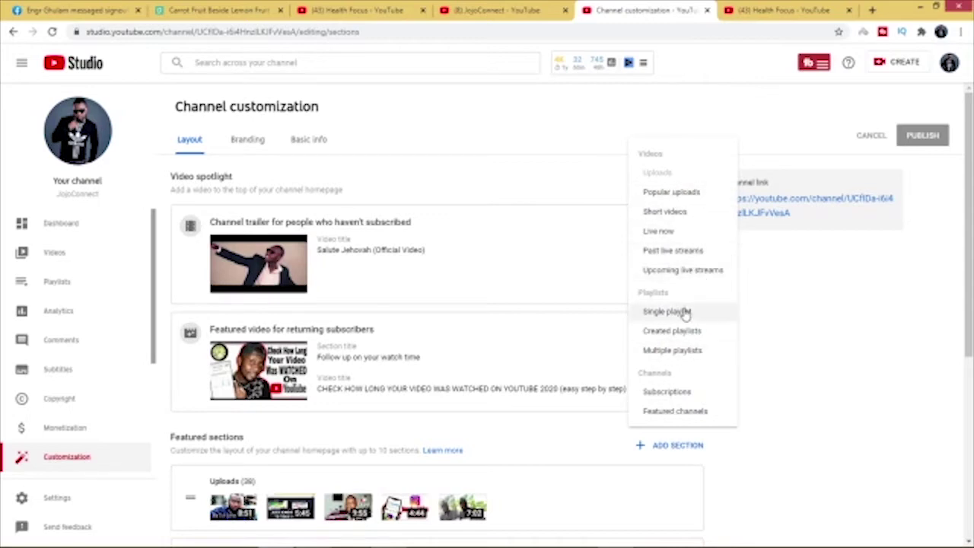
{"action": "left_click", "coordinate": [675, 411]}
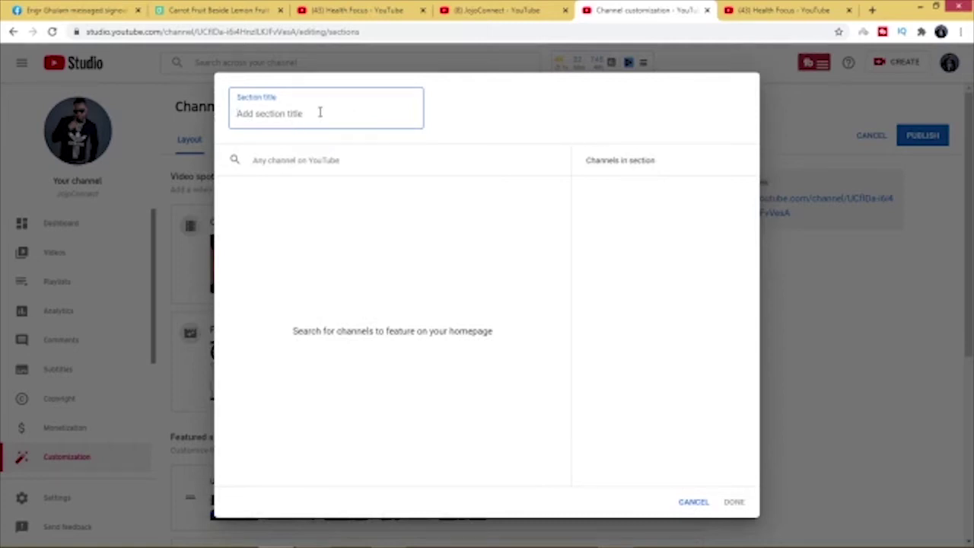
- Search the channel picker for 'health focus', review the results, then clear the search
{"action": "left_click", "coordinate": [296, 161]}
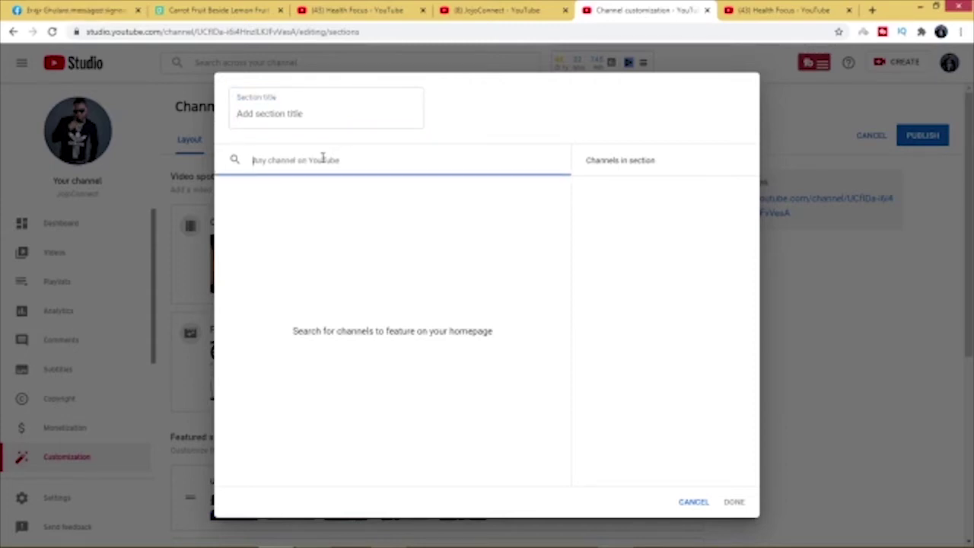
{"action": "type", "text": "health fo"}
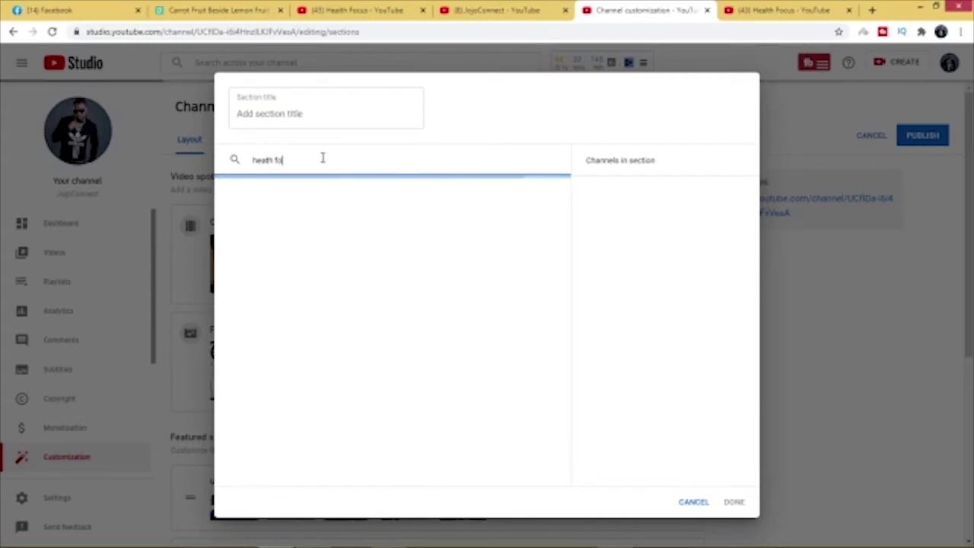
{"action": "type", "text": "cus"}
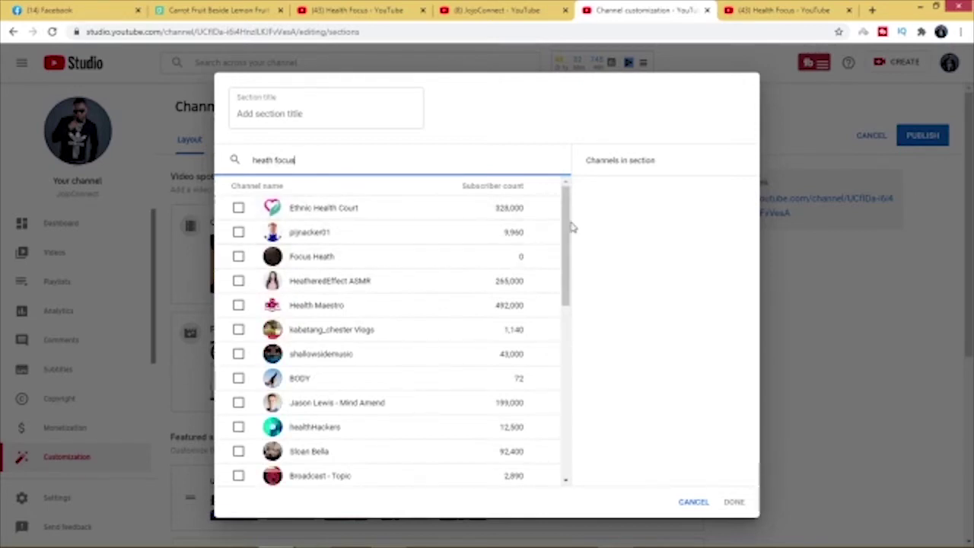
{"action": "scroll", "coordinate": [573, 266], "scroll_direction": "down", "scroll_amount": 4}
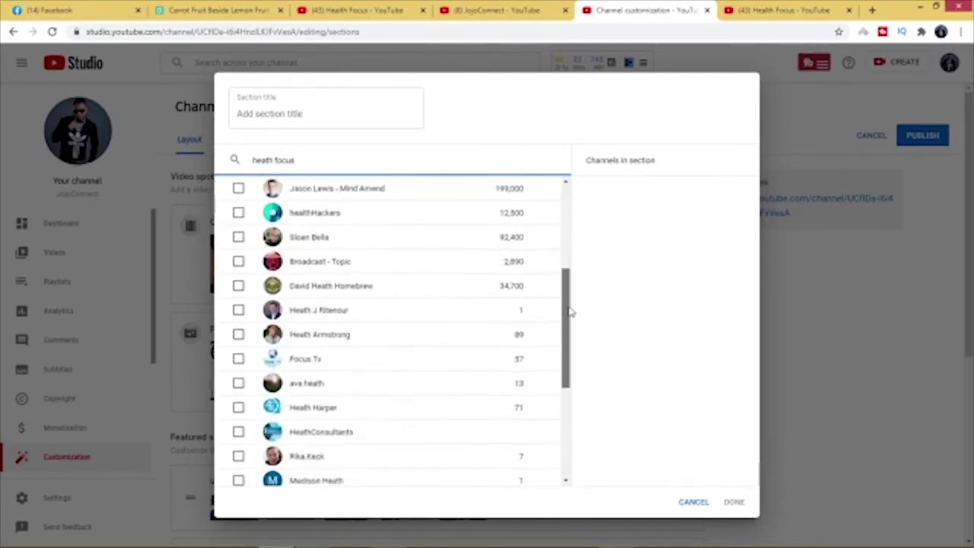
{"action": "mouse_move", "coordinate": [573, 342]}
{"action": "left_mouse_down"}
{"action": "mouse_move", "coordinate": [572, 408]}
{"action": "mouse_move", "coordinate": [571, 195]}
{"action": "left_mouse_up"}
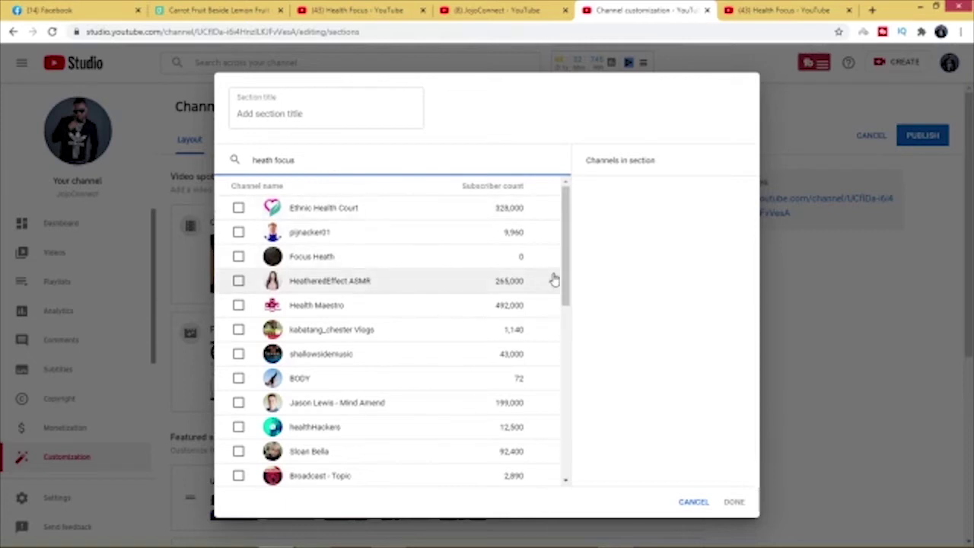
{"action": "left_click_drag", "start_coordinate": [568, 246], "coordinate": [567, 249]}
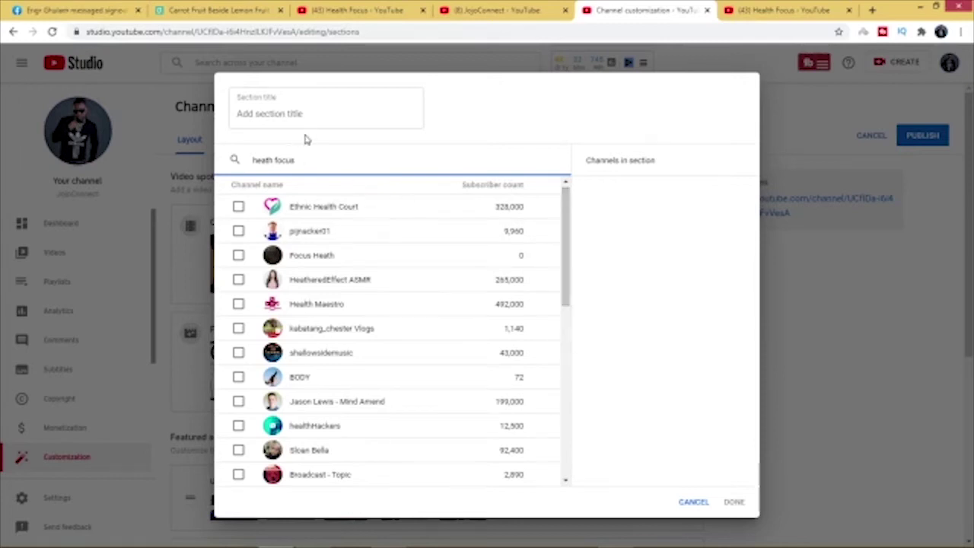
{"action": "type", "text": "l"}
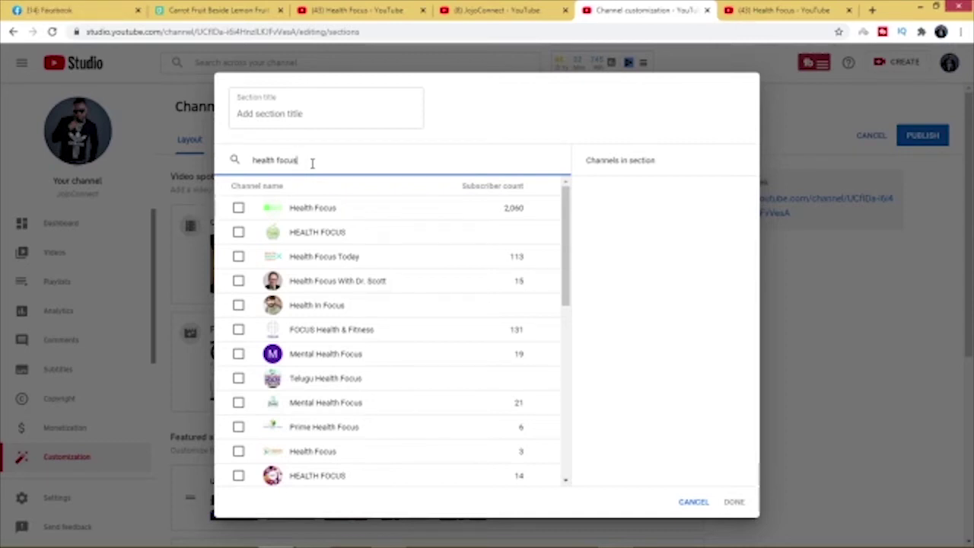
{"action": "key", "text": "BackSpace"}
{"action": "key", "text": "BackSpace"}
{"action": "key", "text": "BackSpace"}
{"action": "key", "text": "BackSpace"}
{"action": "key", "text": "BackSpace"}
{"action": "key", "text": "BackSpace"}
{"action": "key", "text": "BackSpace"}
{"action": "key", "text": "BackSpace"}
{"action": "key", "text": "BackSpace"}
{"action": "key", "text": "BackSpace"}
{"action": "key", "text": "BackSpace"}
{"action": "key", "text": "BackSpace"}
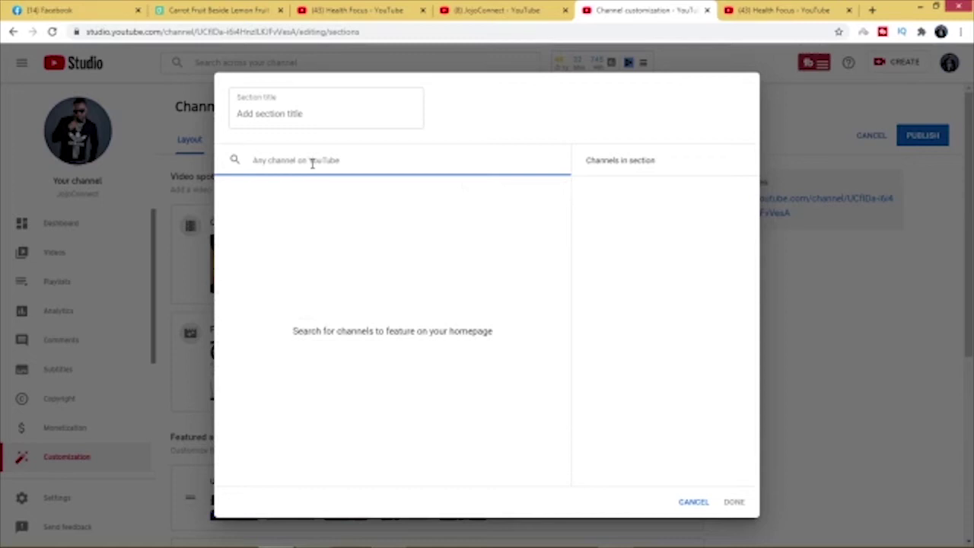
- Search for '36 hours in hostage' and tick the Health Focus channel (62 subscribers)
{"action": "type", "text": "as"}
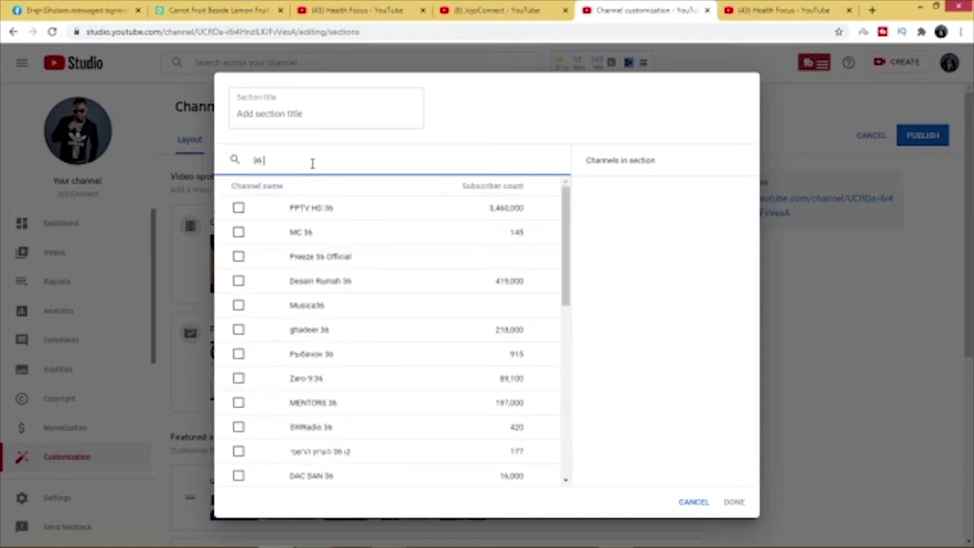
{"action": "type", "text": " hours"}
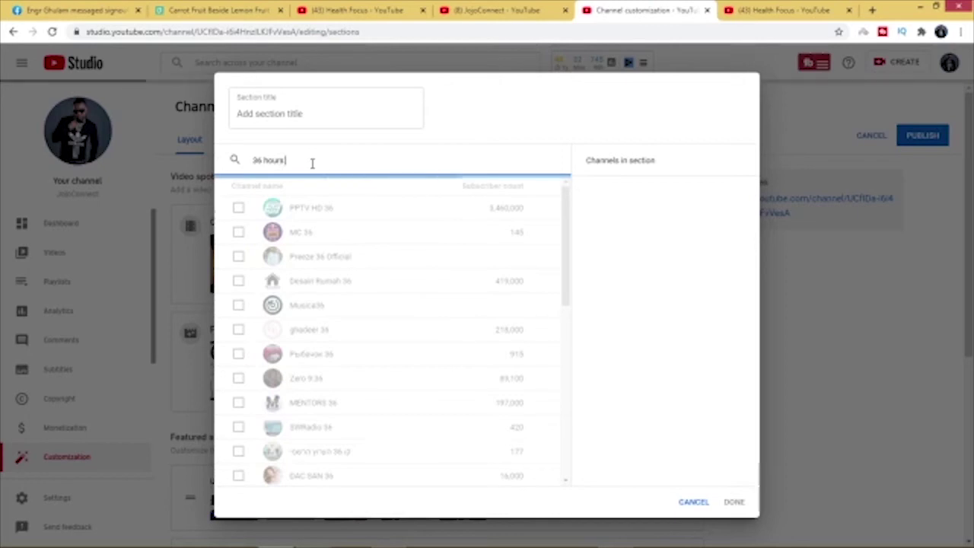
{"action": "type", "text": " in hos"}
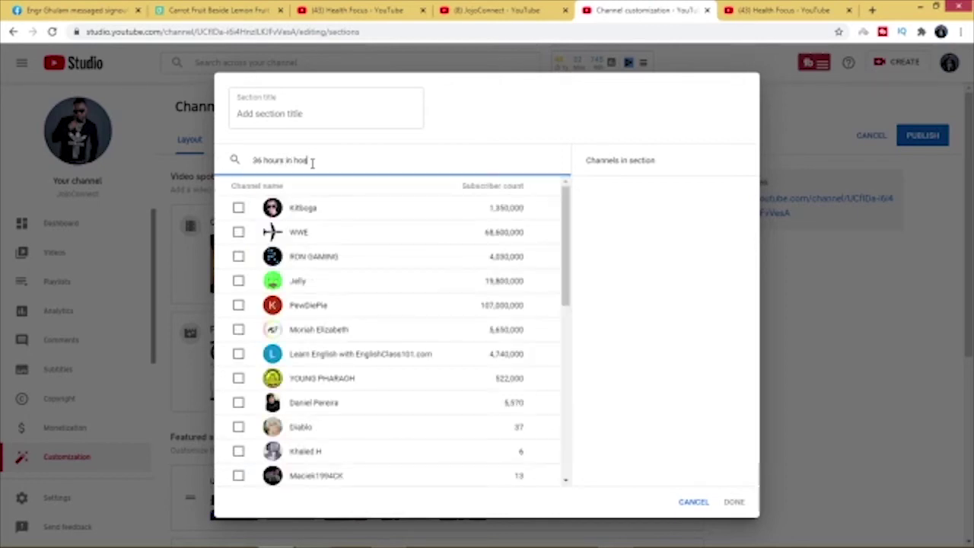
{"action": "type", "text": "tage"}
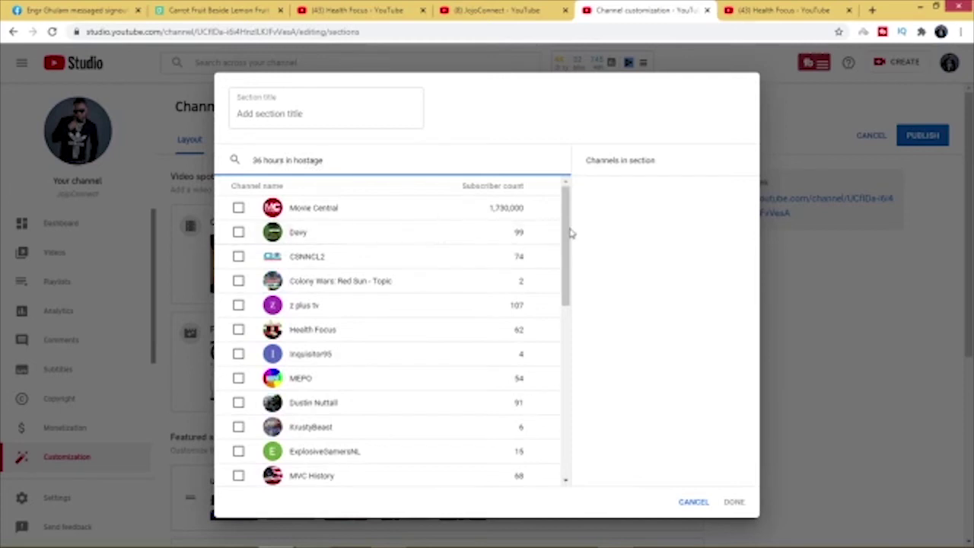
{"action": "mouse_move", "coordinate": [570, 238]}
{"action": "left_mouse_down"}
{"action": "mouse_move", "coordinate": [567, 422]}
{"action": "mouse_move", "coordinate": [573, 239]}
{"action": "left_mouse_up"}
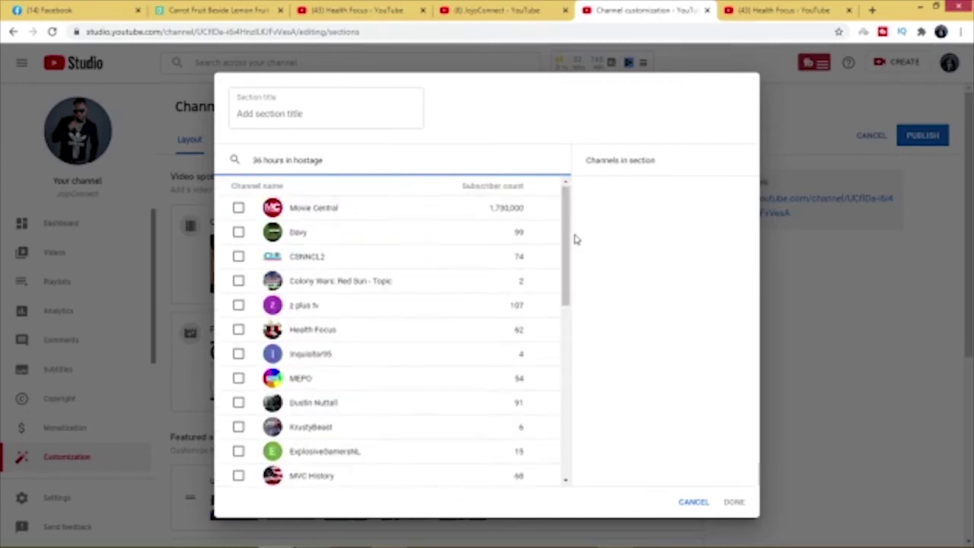
{"action": "left_click", "coordinate": [239, 330]}
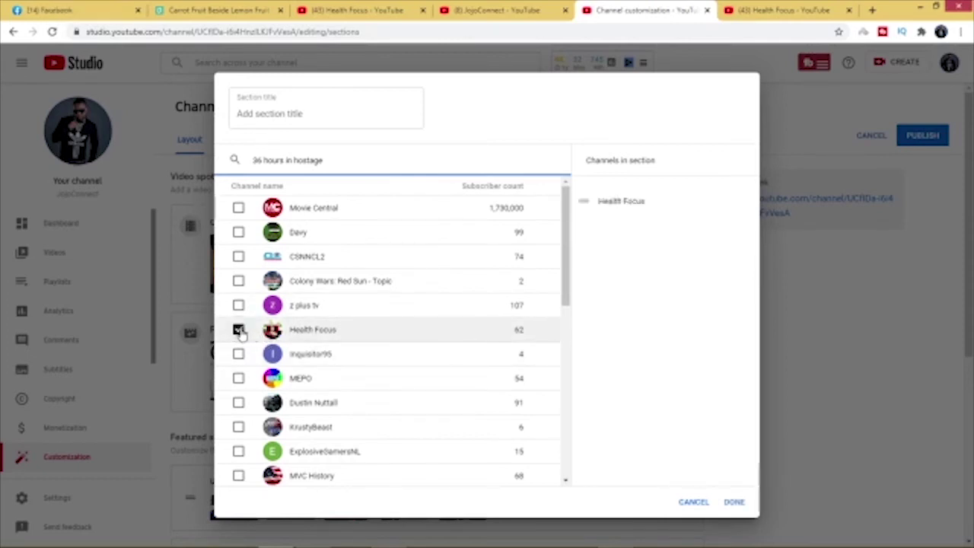
- Confirm Health Focus as the featured channel and publish the homepage layout
{"action": "left_click", "coordinate": [734, 502]}
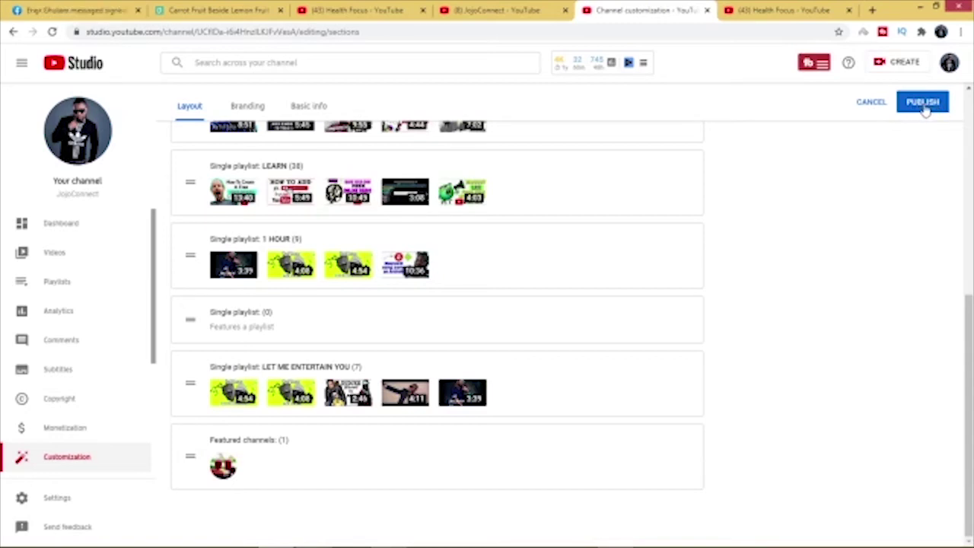
{"action": "left_click", "coordinate": [926, 110]}
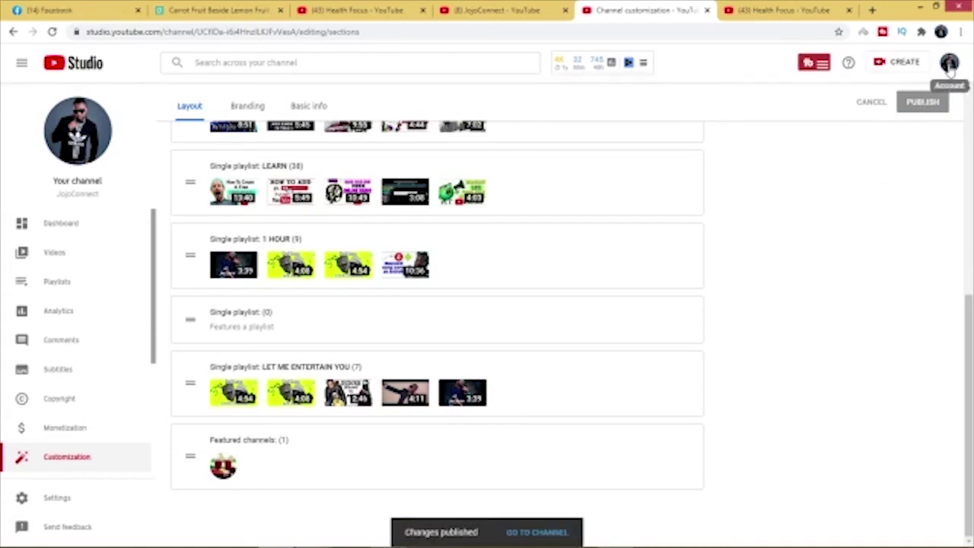
- Open the JojoConnect public homepage via the account menu's Your channel and scroll down
{"action": "left_click", "coordinate": [949, 64]}
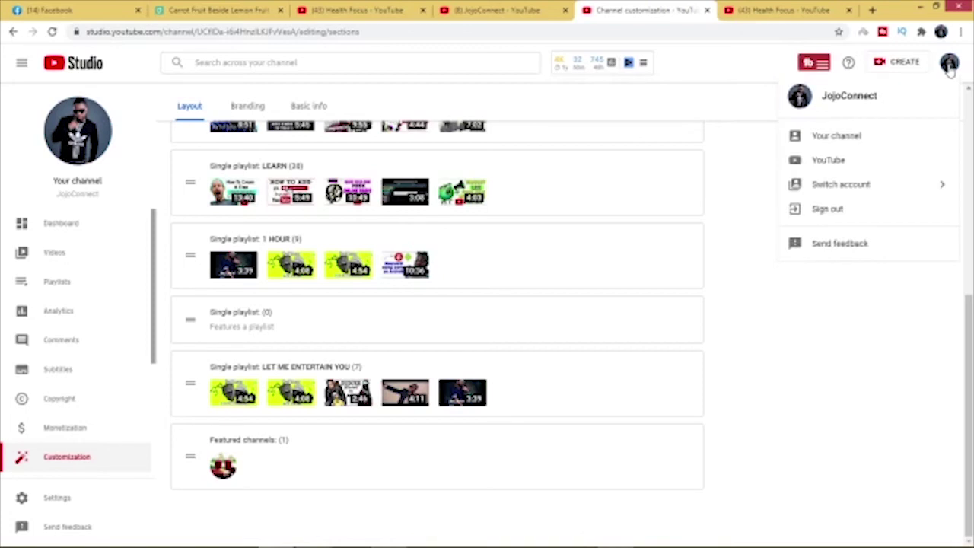
{"action": "left_click", "coordinate": [856, 141]}
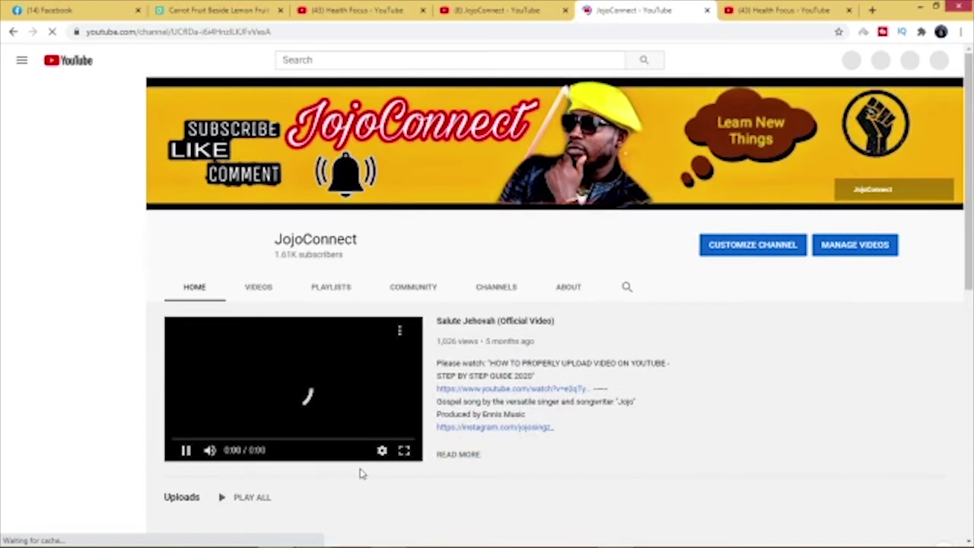
{"action": "scroll", "coordinate": [362, 474], "scroll_direction": "down", "scroll_amount": 1}
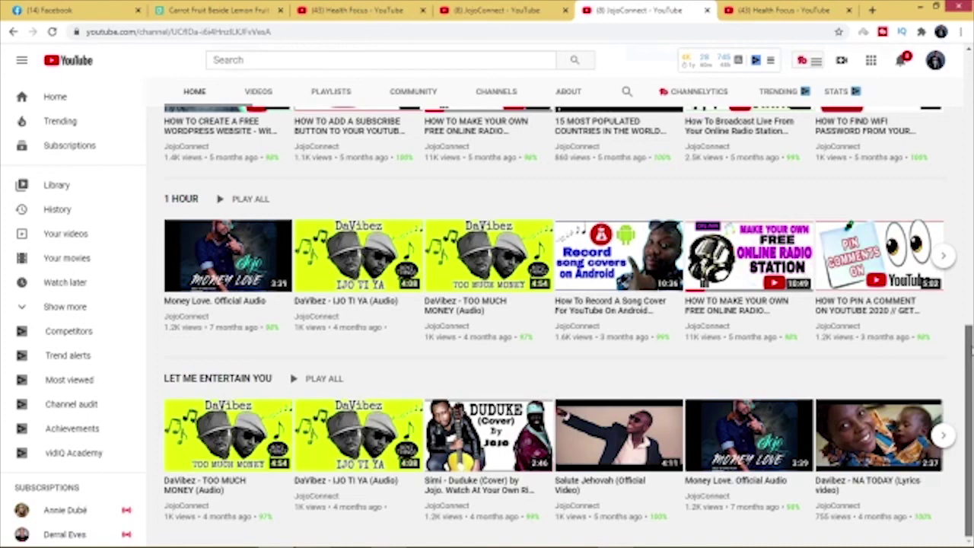
{"action": "scroll", "coordinate": [913, 429], "scroll_direction": "down", "scroll_amount": 3}
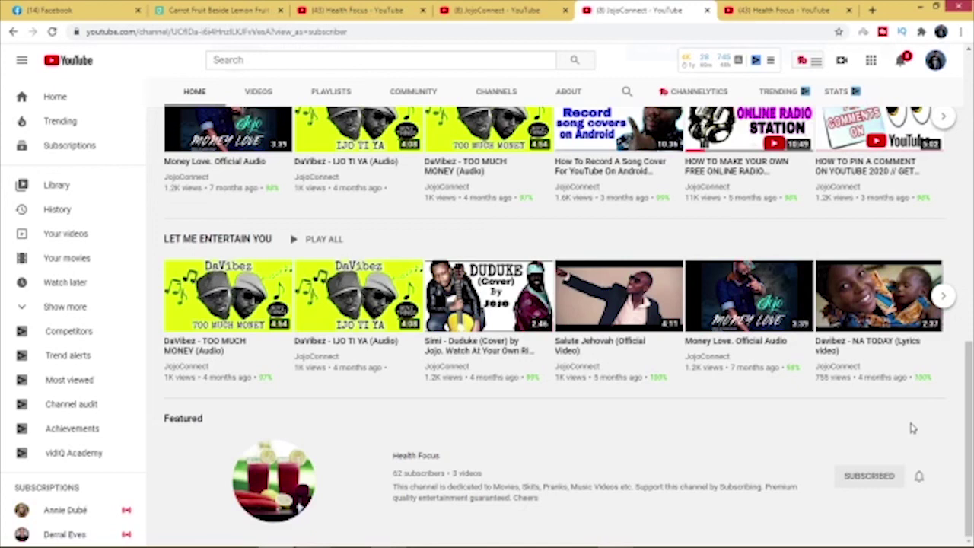
{"action": "scroll", "coordinate": [914, 428], "scroll_direction": "up", "scroll_amount": 5}
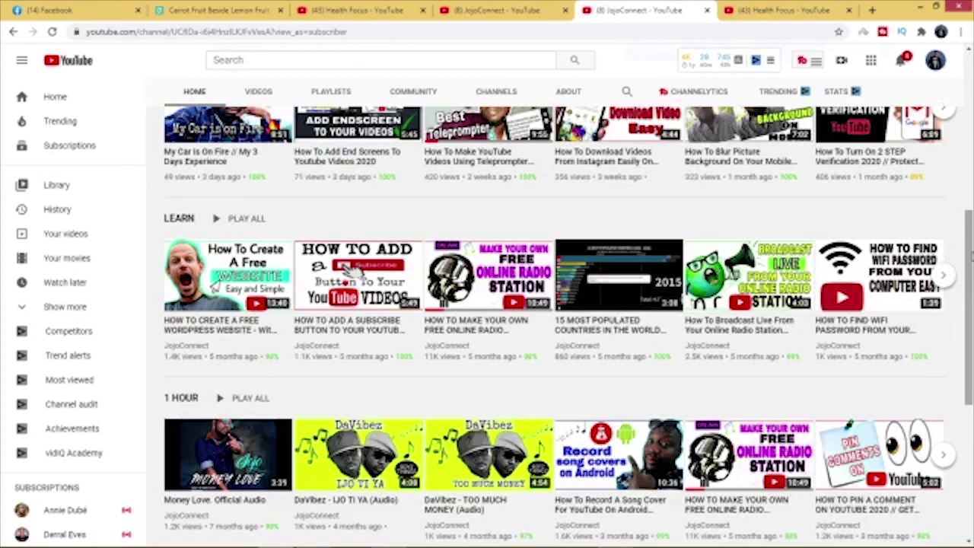
{"action": "scroll", "coordinate": [555, 304], "scroll_direction": "up", "scroll_amount": 6}
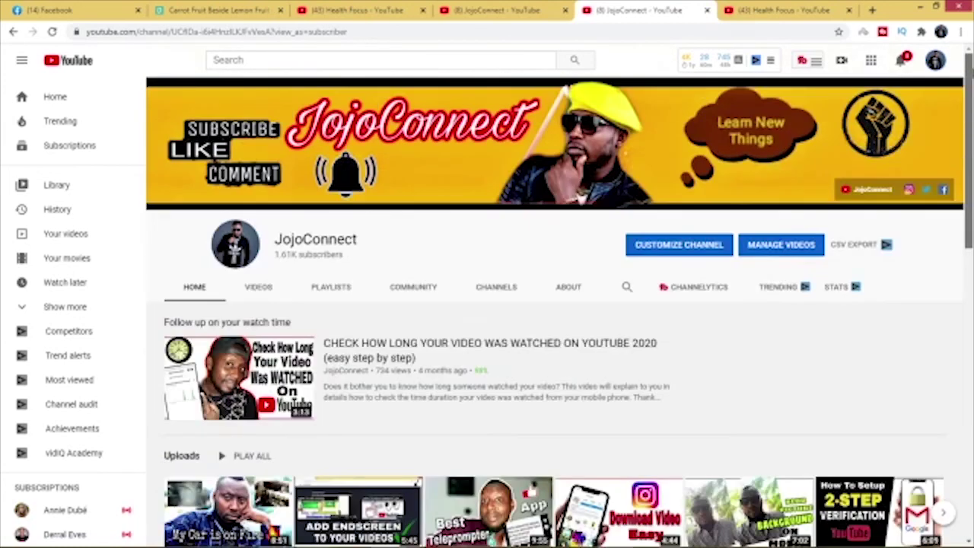